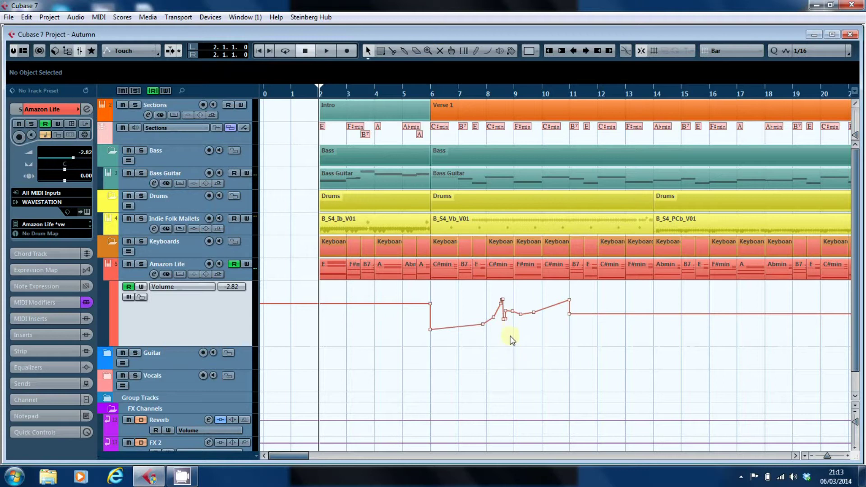
- Set the volume point near bar 8 to a value of 0.10 and move its start to bar 7
click(506, 311)
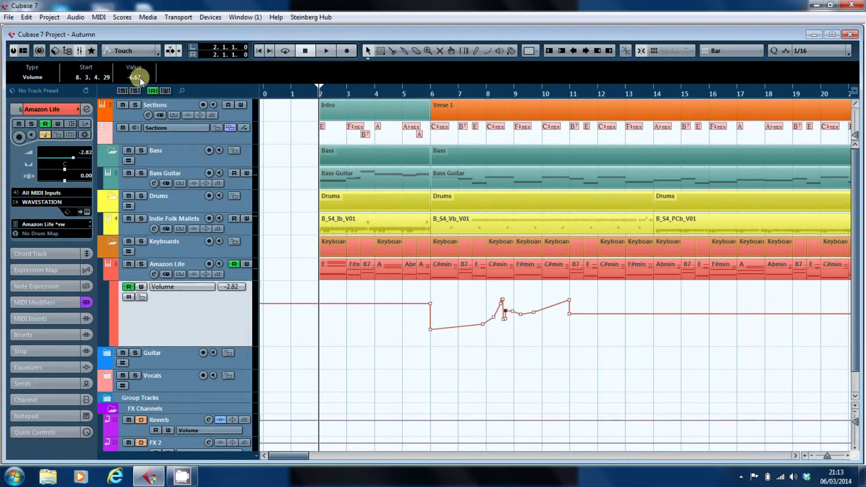
drag(139, 77, 140, 122)
text(0.1)
key(Return)
click(75, 78)
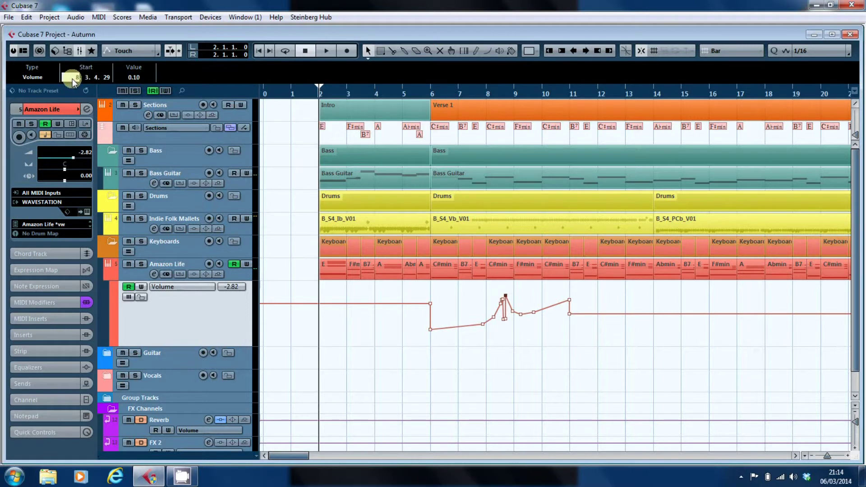
text(7)
key(Return)
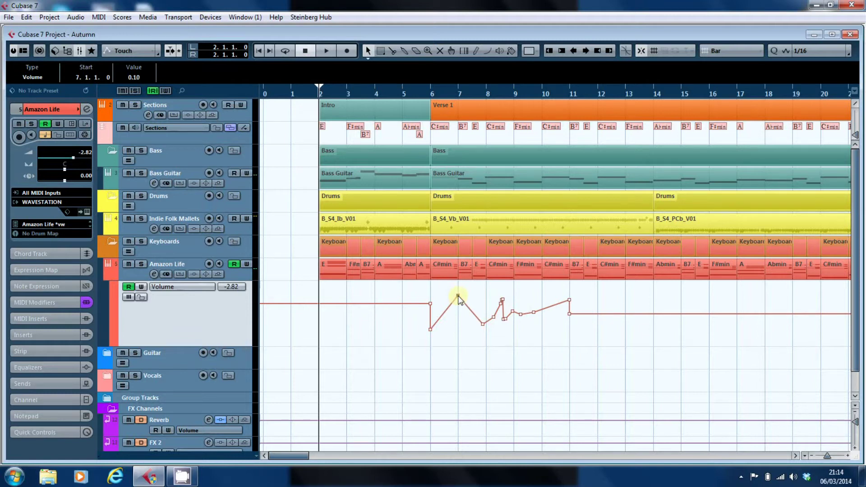
- Switch Snap Type to Use Quantize, move the peak to 7.3.1.0, and add a point near bar 8
mouse_move(458, 297)
mouse_down()
mouse_move(460, 309)
mouse_move(477, 301)
mouse_move(460, 299)
mouse_move(487, 298)
mouse_move(450, 299)
mouse_up()
click(714, 50)
click(734, 89)
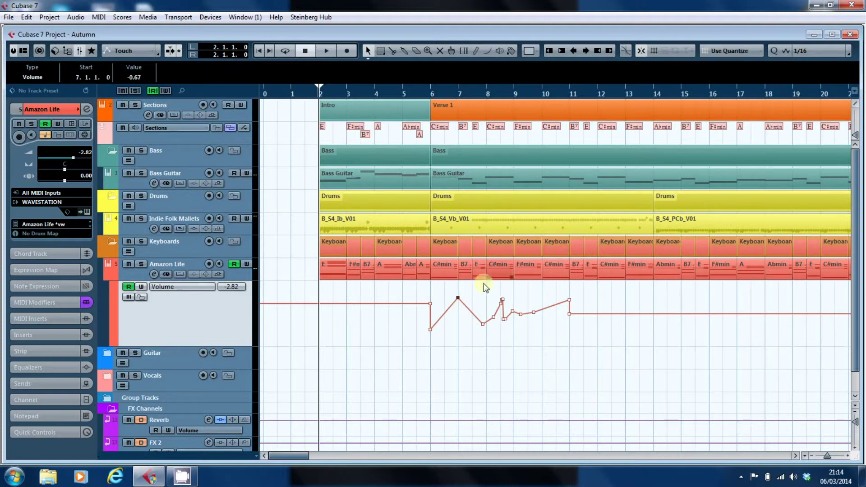
mouse_move(458, 299)
mouse_down()
mouse_move(472, 298)
mouse_move(462, 304)
mouse_up()
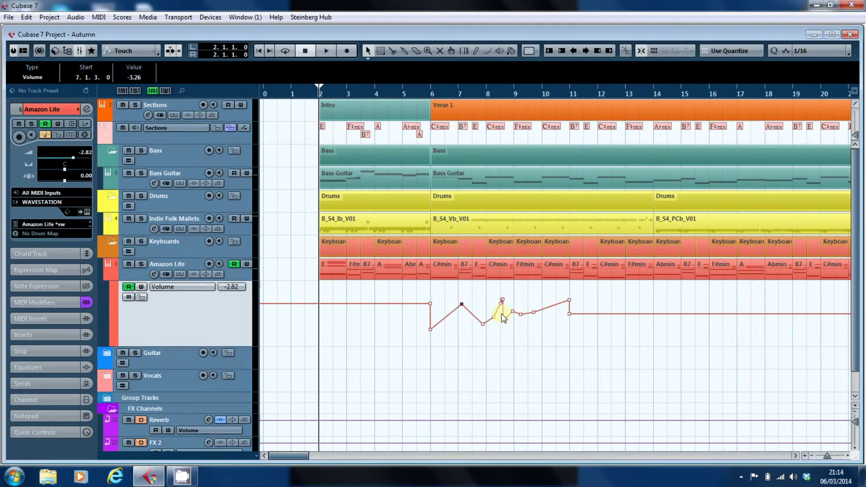
click(504, 318)
- Delete the bar-7 peak point and the low jagged points near bar 8
key(Delete)
drag(495, 292, 520, 338)
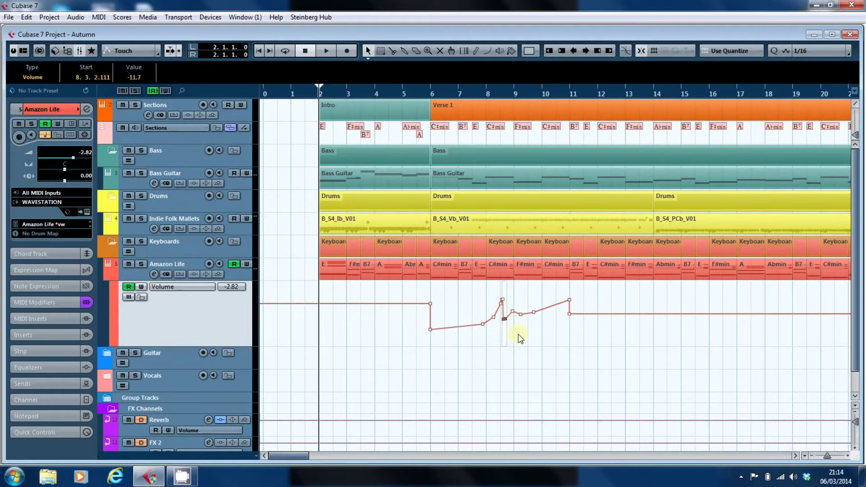
key(Delete)
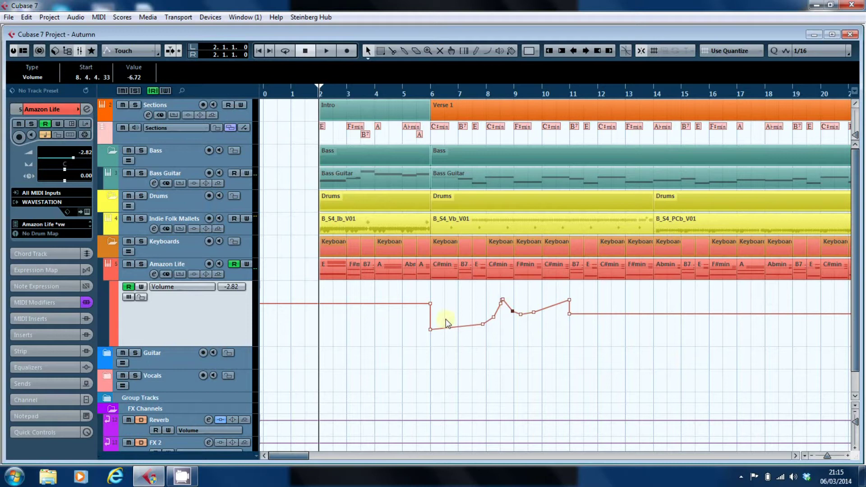
- Drag a selection rectangle around all the Amazon Life volume points from bar 6 to bar 11
drag(422, 292, 582, 342)
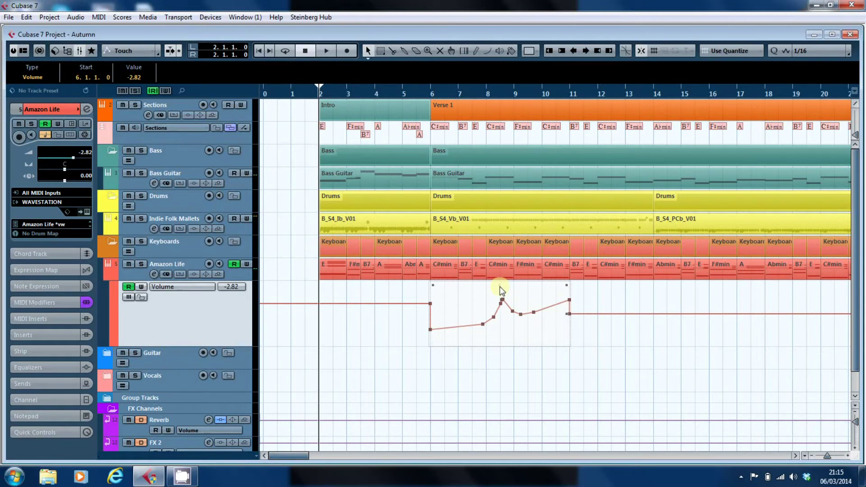
- Scale the selected section's values down, then scale its middle points back up
drag(500, 287, 502, 305)
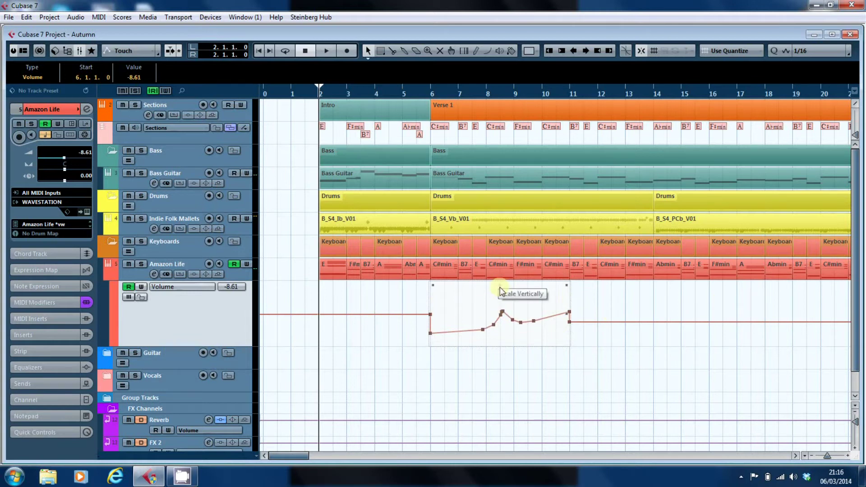
click(478, 310)
drag(453, 293, 546, 336)
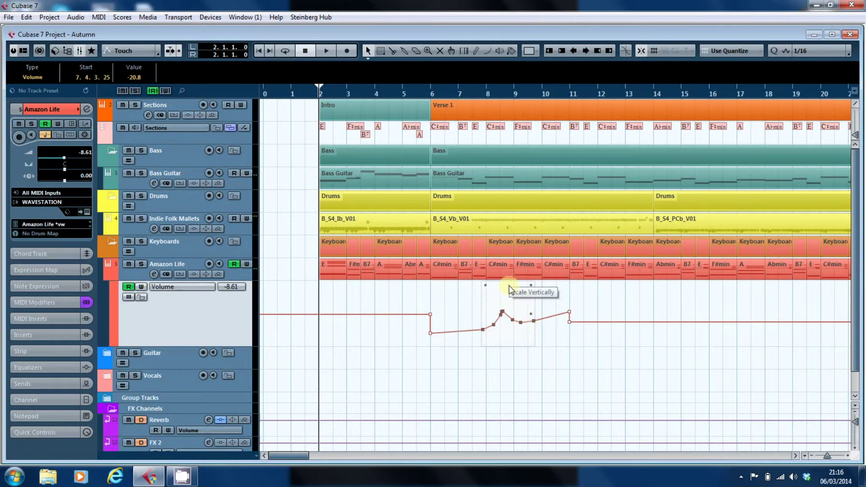
drag(509, 285, 507, 261)
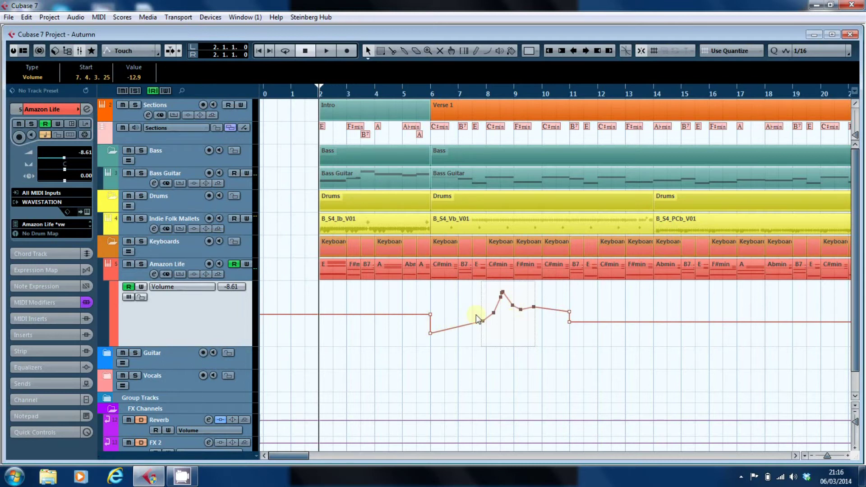
- Reselect the dip section and move it vertically until bar 6 starts at -9.43
drag(417, 295, 581, 338)
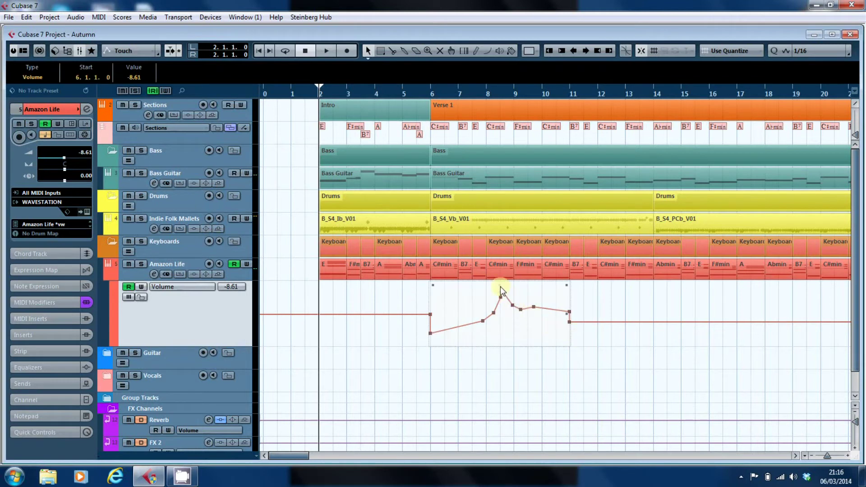
drag(501, 291, 502, 299)
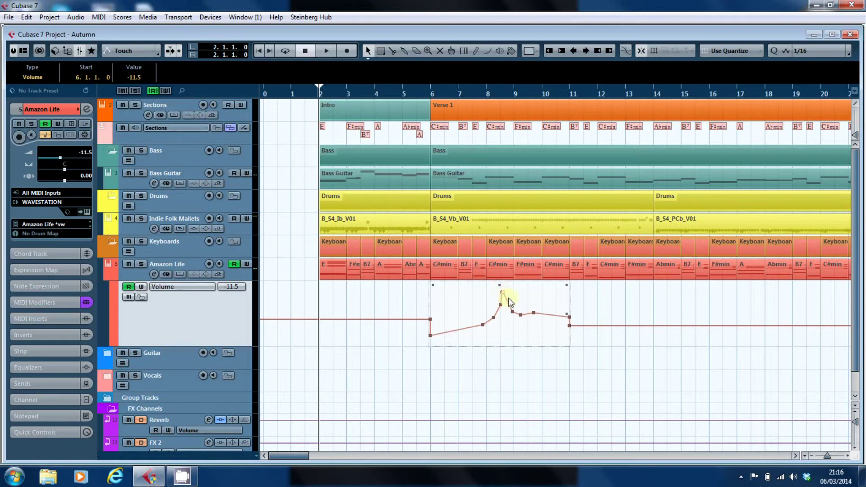
drag(502, 291, 501, 286)
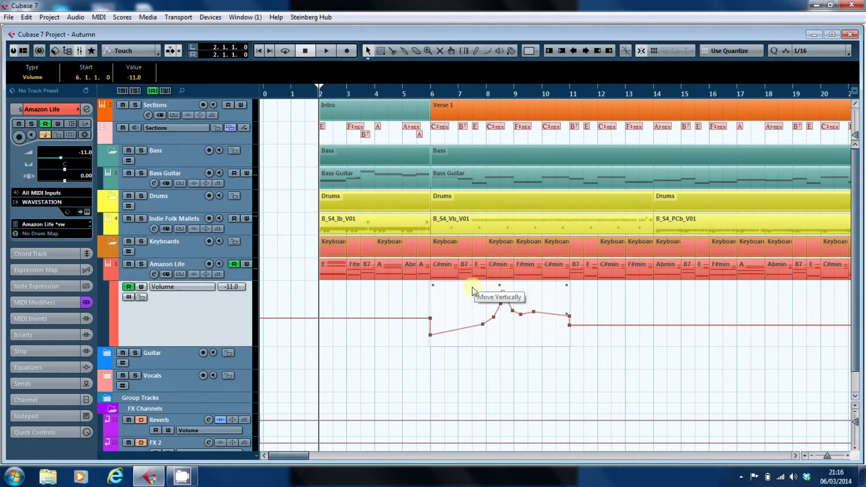
mouse_move(473, 291)
mouse_down()
mouse_move(470, 278)
mouse_move(469, 294)
mouse_move(468, 284)
mouse_up()
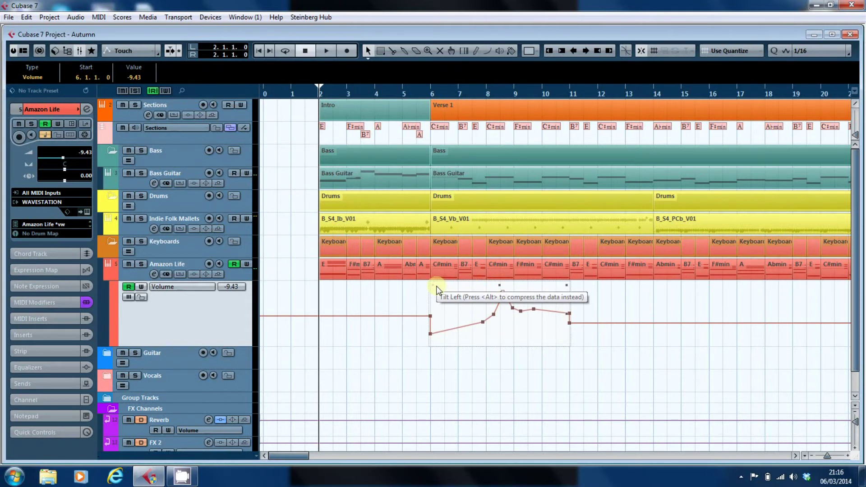
- Tilt the section's left side downward, then scale its values back up
drag(436, 290, 487, 296)
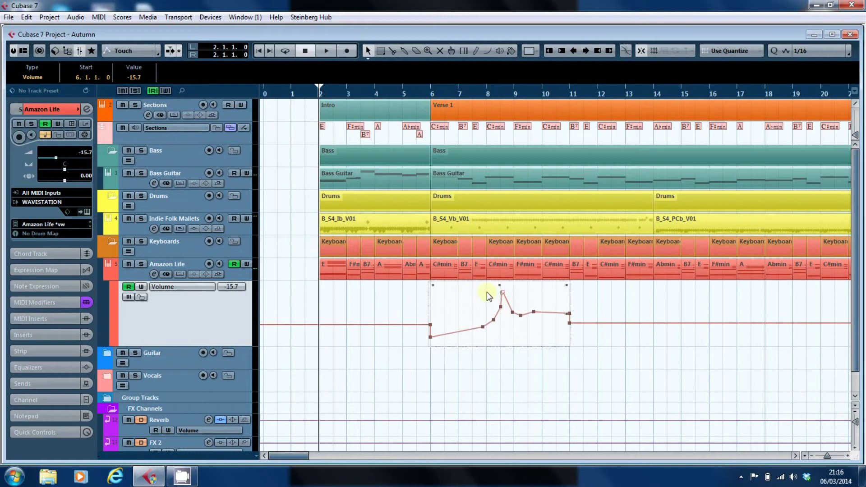
drag(421, 286, 568, 343)
mouse_move(435, 291)
drag(437, 290, 487, 301)
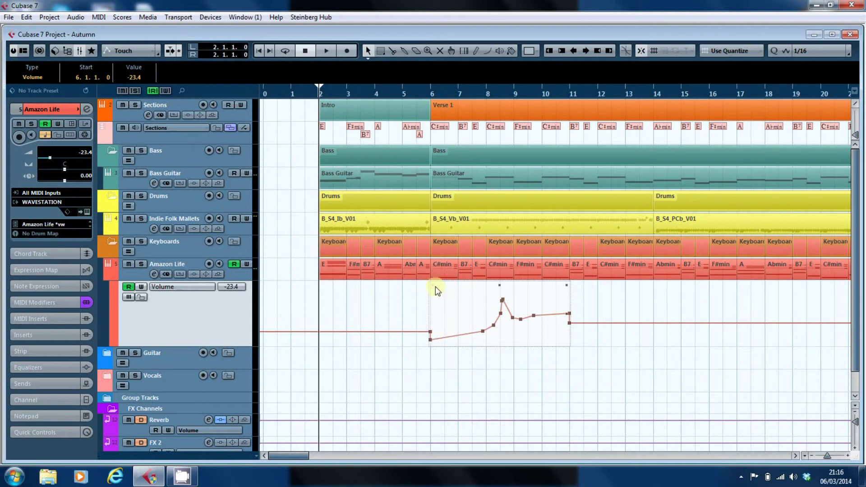
drag(435, 286, 396, 283)
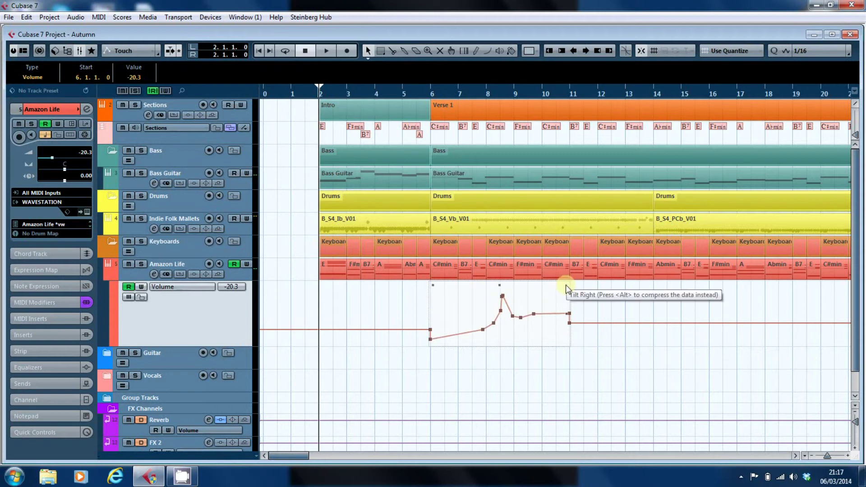
- Tilt and lower the section's right end, then shift it so bar 6 reads -3.37
drag(567, 289, 523, 292)
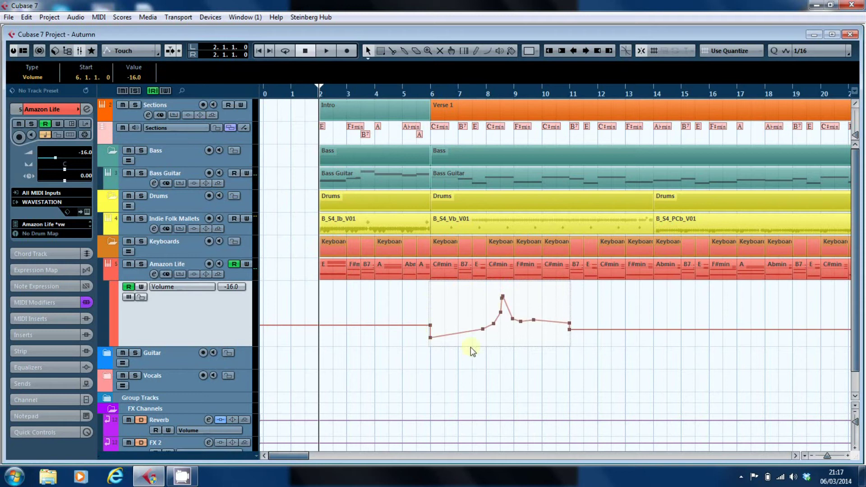
mouse_move(565, 286)
drag(566, 287, 656, 323)
mouse_move(566, 290)
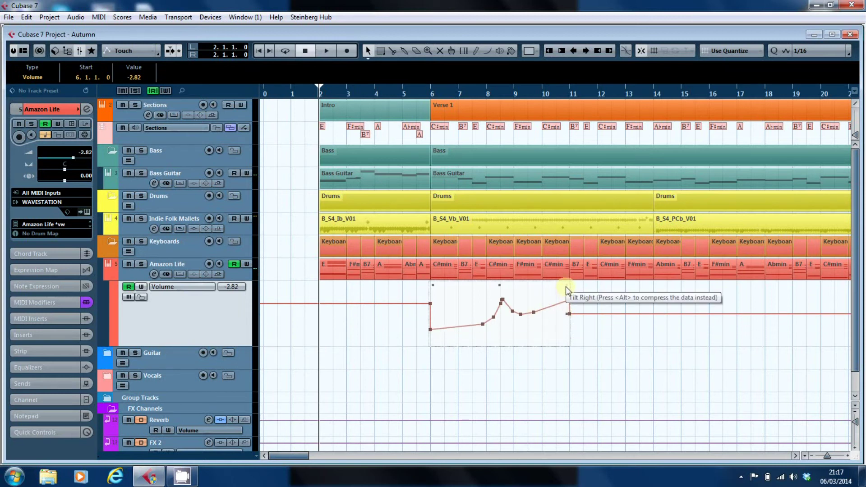
drag(566, 286, 557, 310)
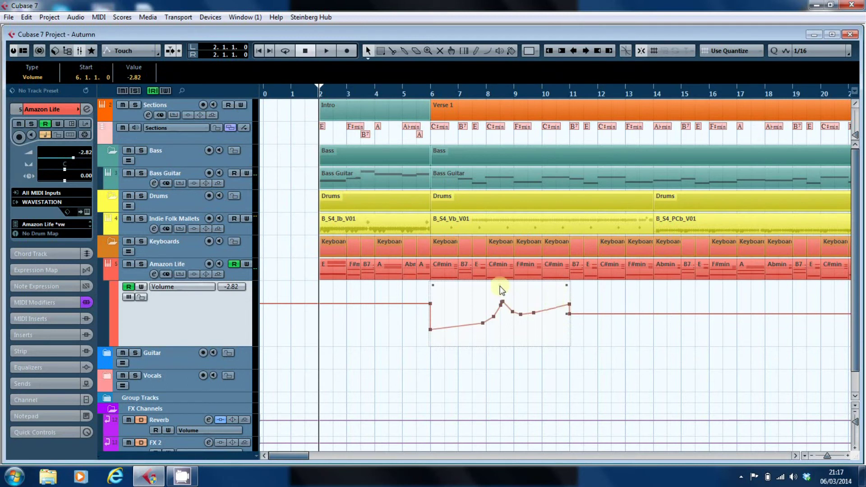
drag(501, 287, 502, 294)
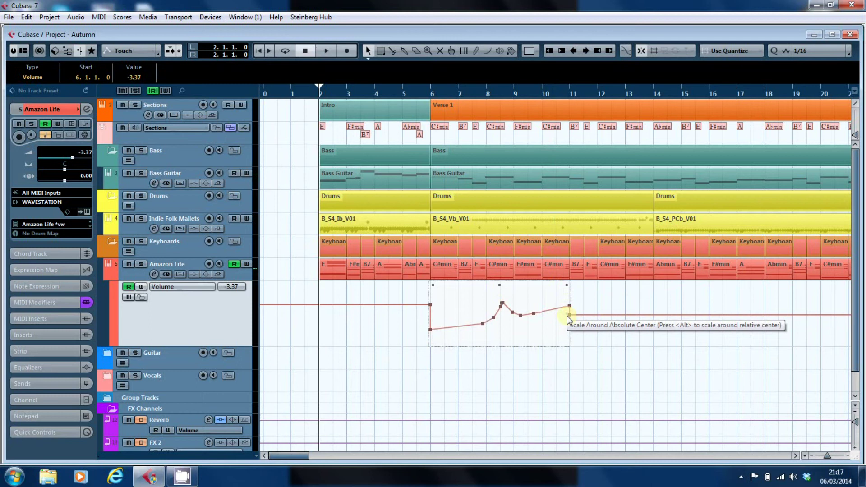
- Scale the section around its absolute center so the bar-6 point reads -1.89
drag(568, 318, 569, 298)
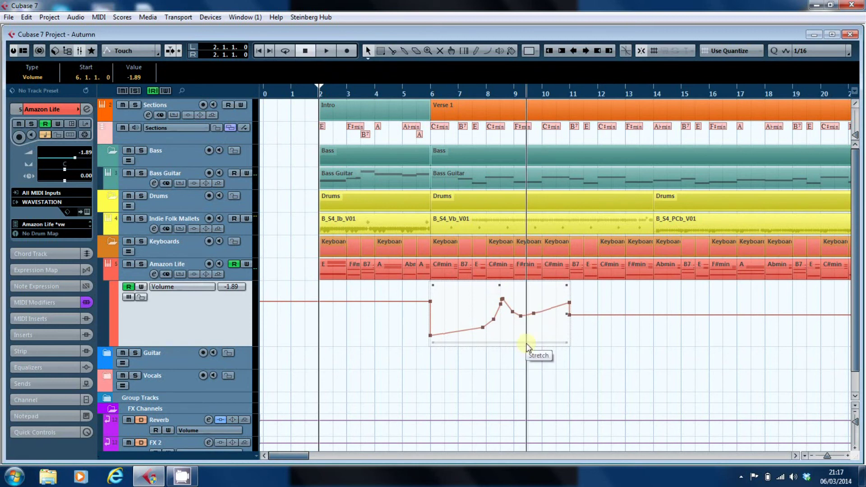
- Stretch the selected points to the right until the peak sits near bar 9
drag(526, 345, 483, 339)
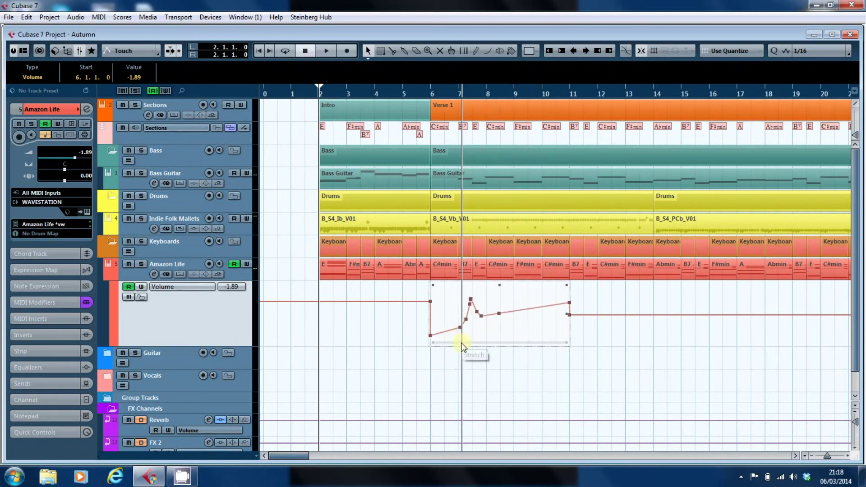
drag(462, 341, 554, 340)
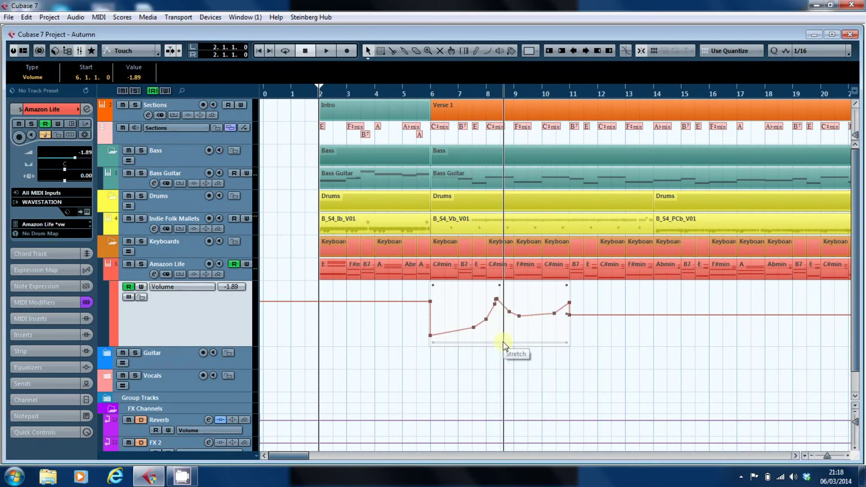
drag(502, 342, 530, 343)
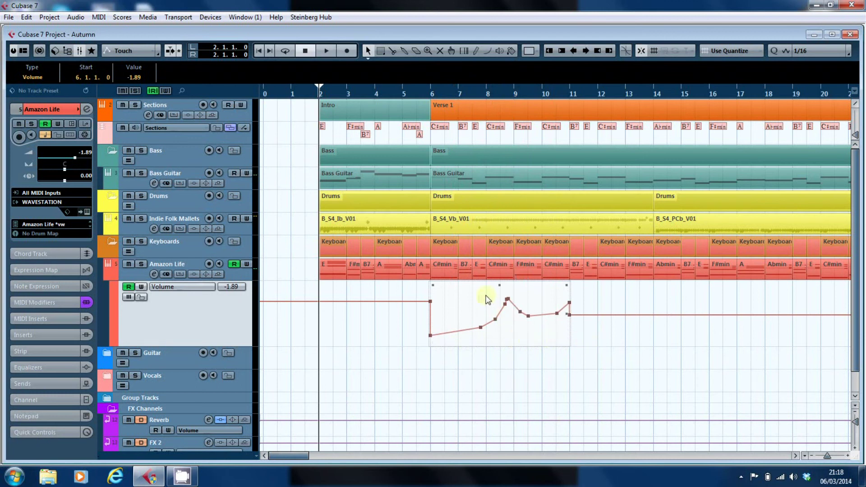
- Delete the peak points near bar 9 so the curve rises gradually toward bar 11
click(579, 324)
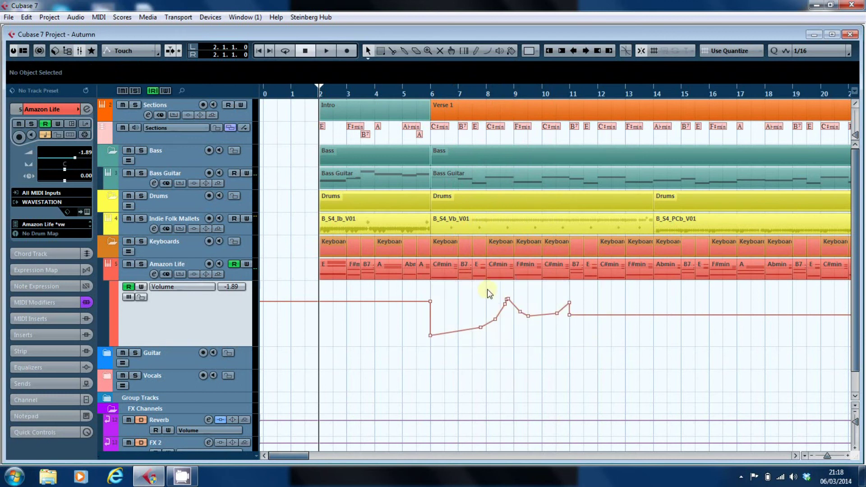
drag(487, 289, 524, 317)
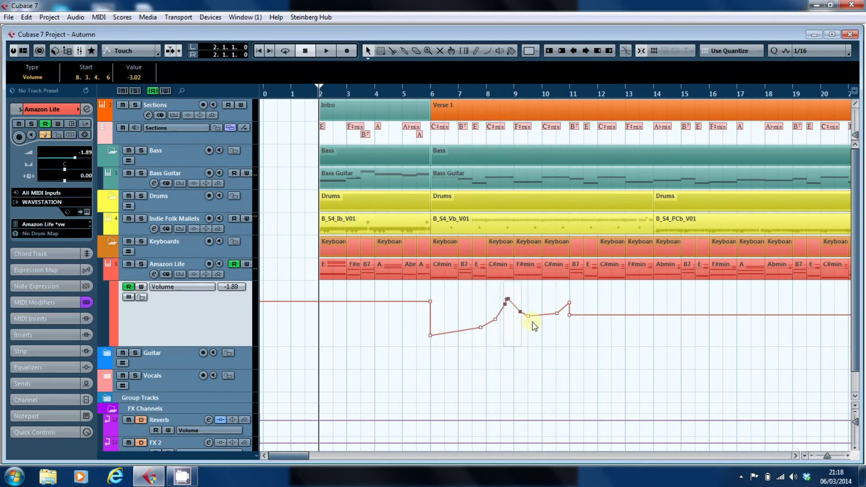
key(Delete)
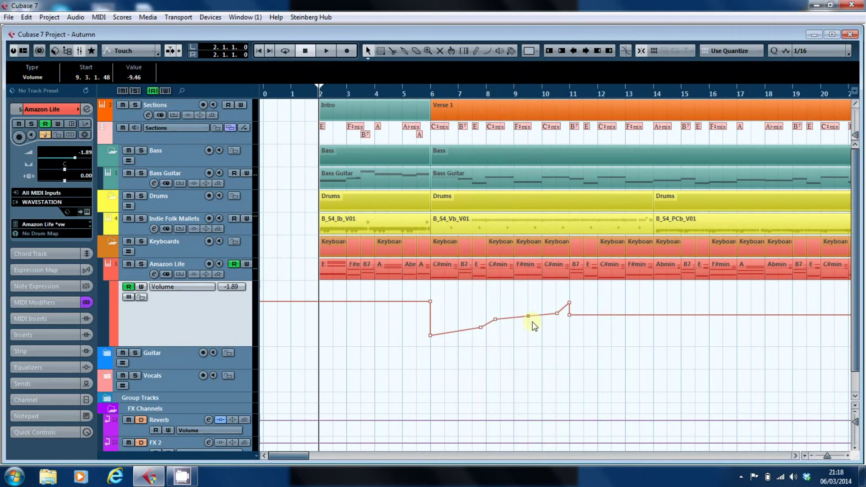